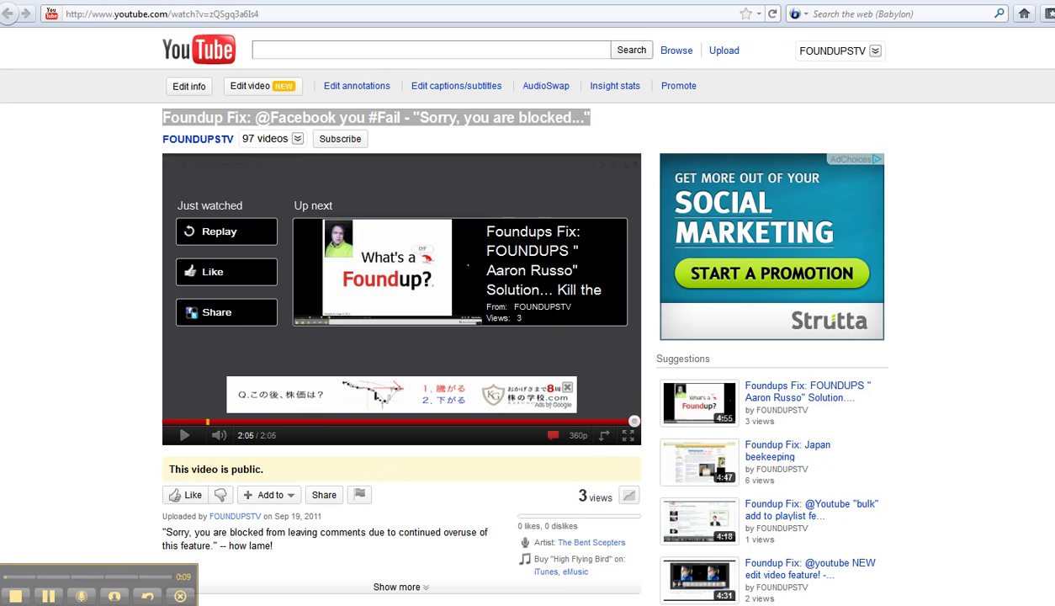
Select the browser address bar on the Facebook #Fail watch page.
key("ctrl+l")
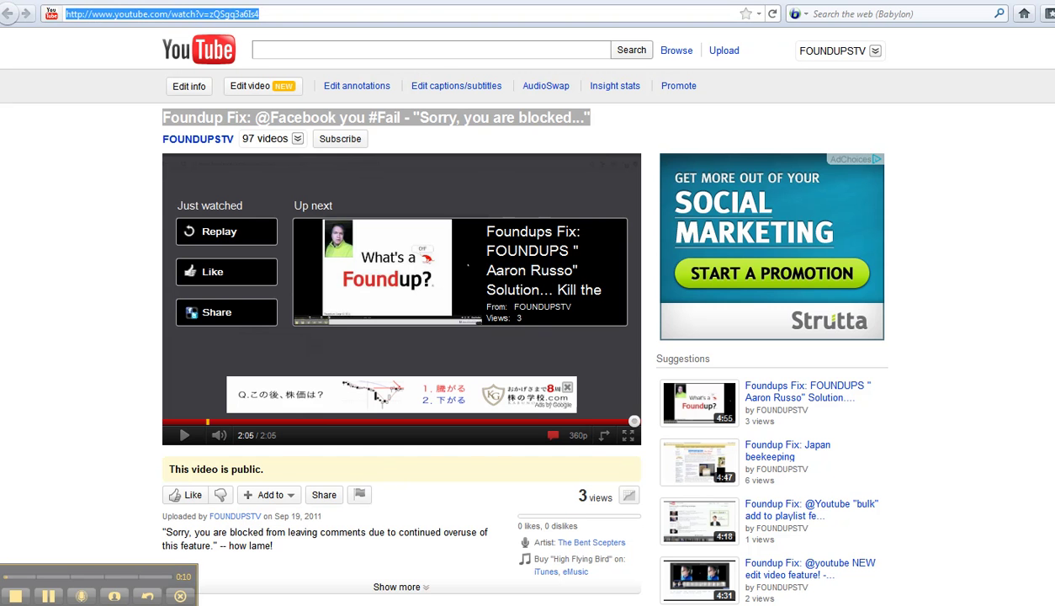
Load account settings, highlight the 'Do not allow advertisements' note, then return to the video tab.
key("ctrl+v")
key("Return")
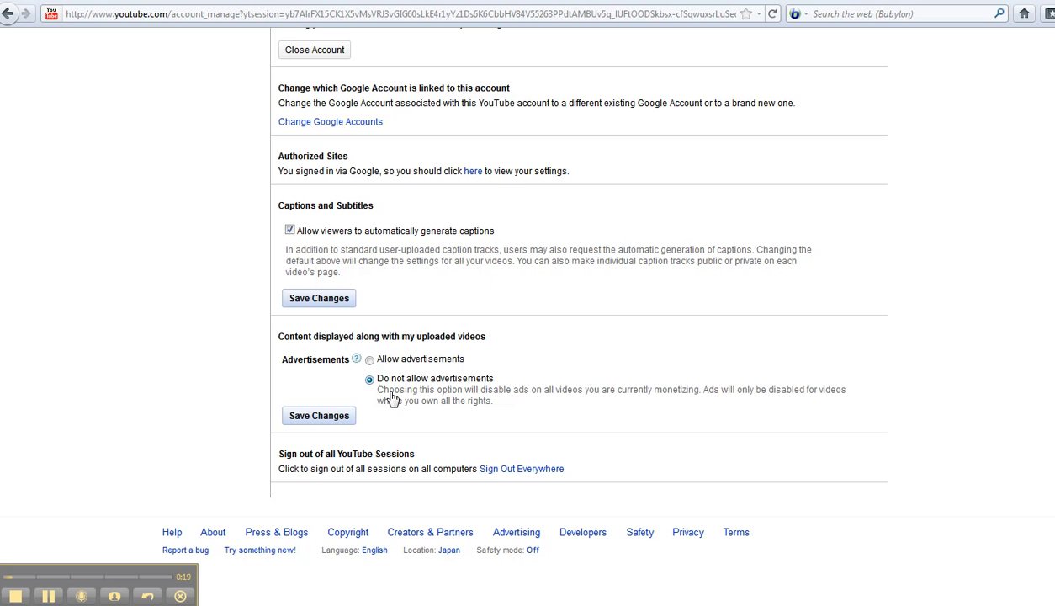
left_click_drag(376, 390, 500, 409)
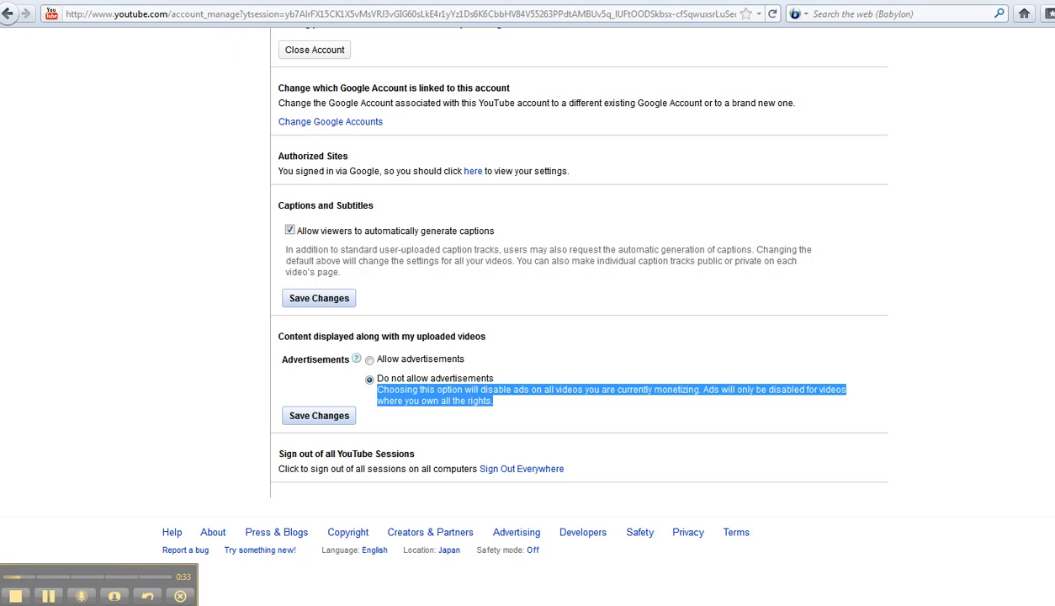
key("ctrl+Tab")
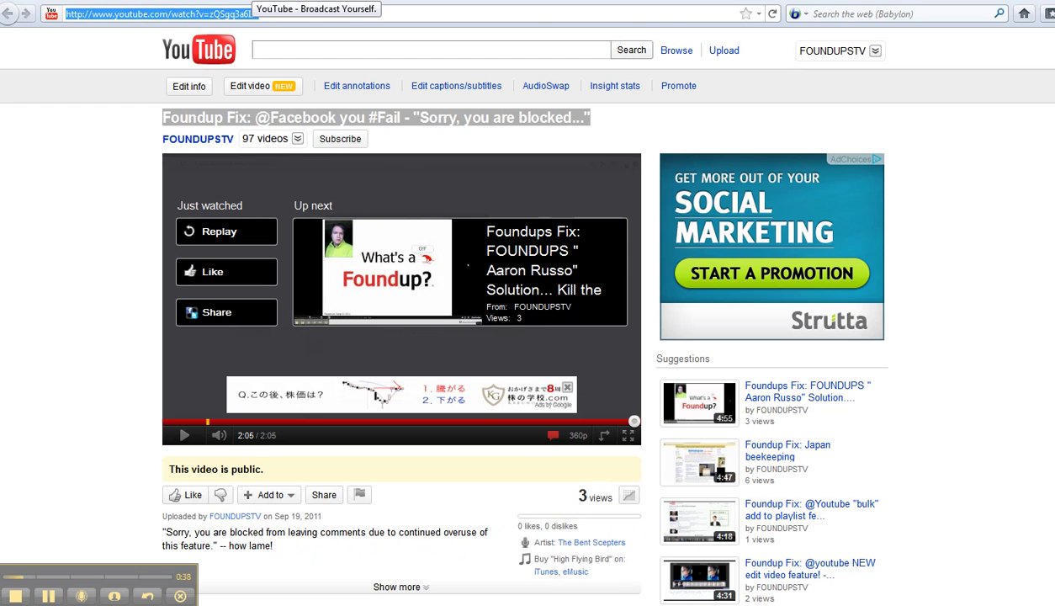
Review the Edit info form down to the Standard YouTube License field and save unchanged.
scroll(390, 174, "down", 2)
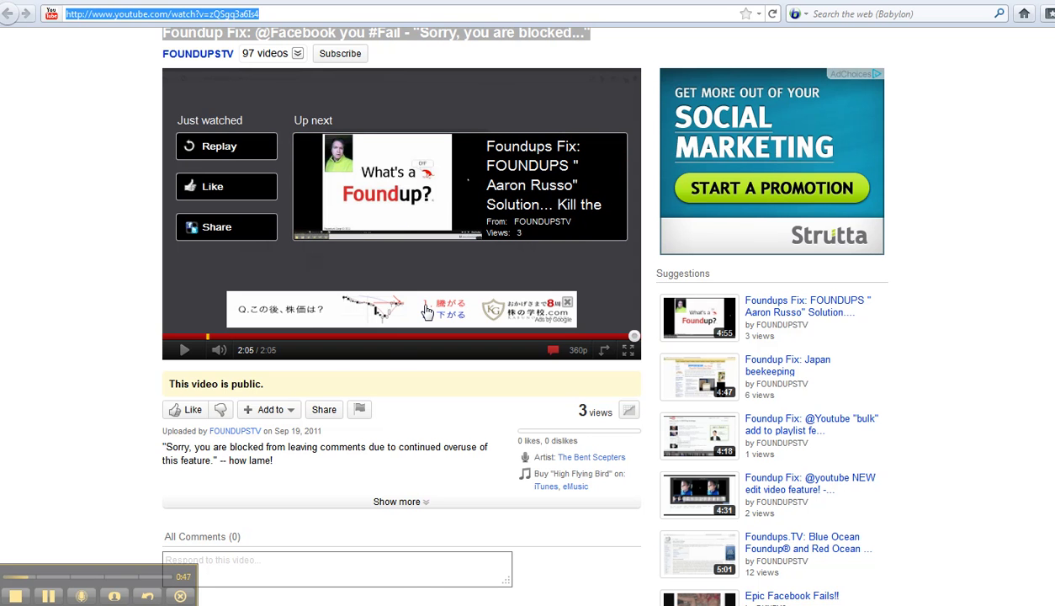
scroll(404, 407, "up", 2)
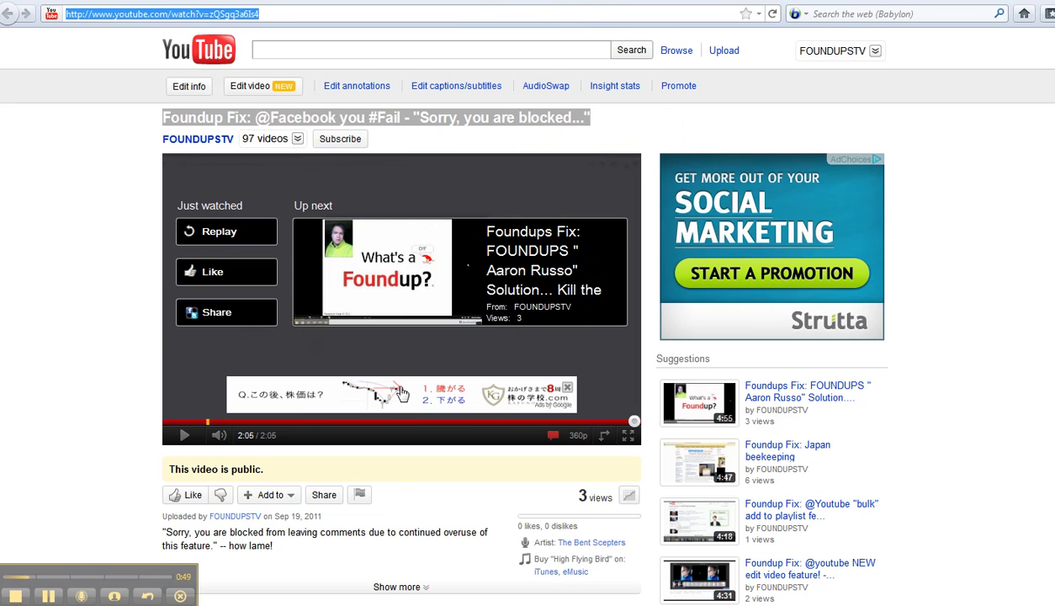
scroll(377, 448, "down", 5)
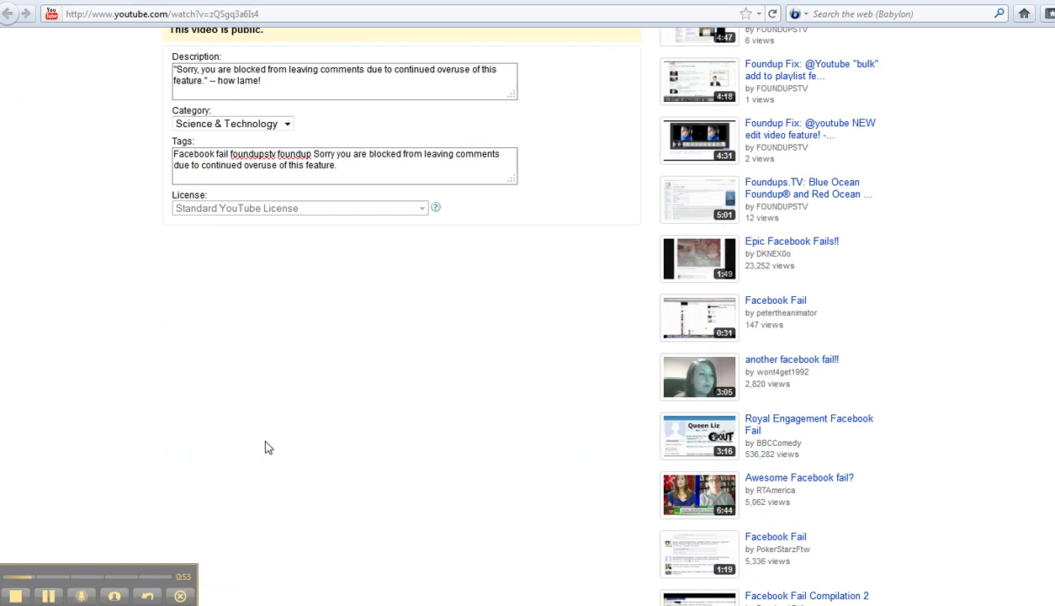
scroll(236, 257, "down", 3)
scroll(269, 320, "up", 4)
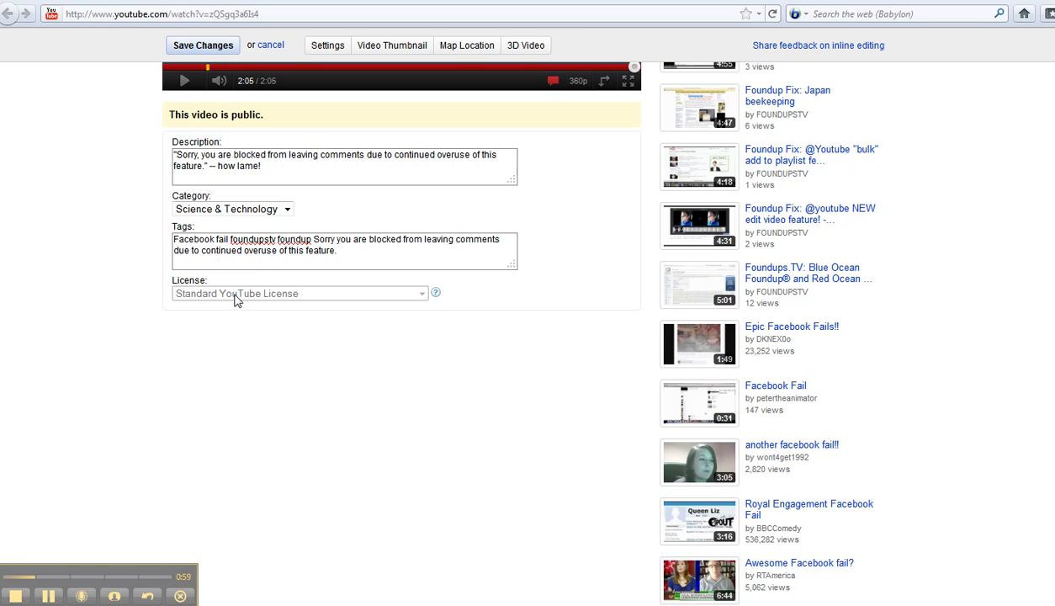
scroll(271, 320, "up", 1)
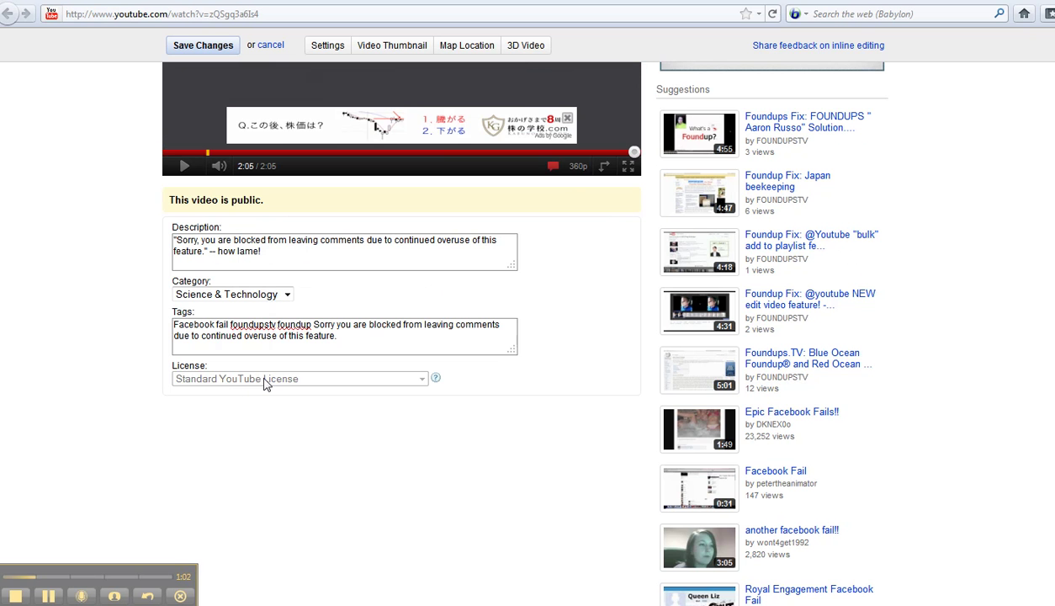
scroll(266, 383, "up", 3)
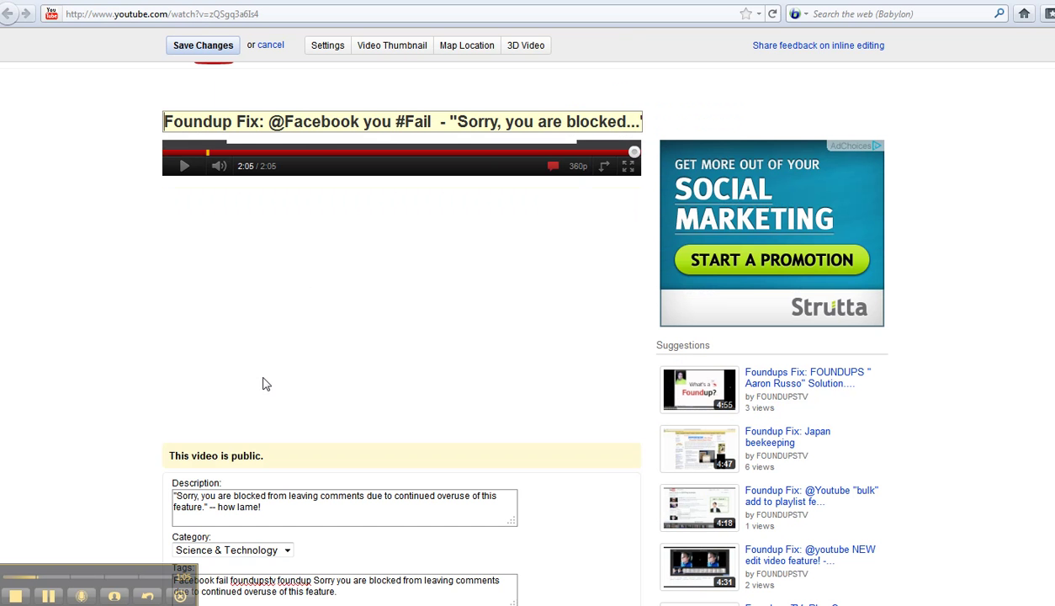
scroll(266, 383, "up", 1)
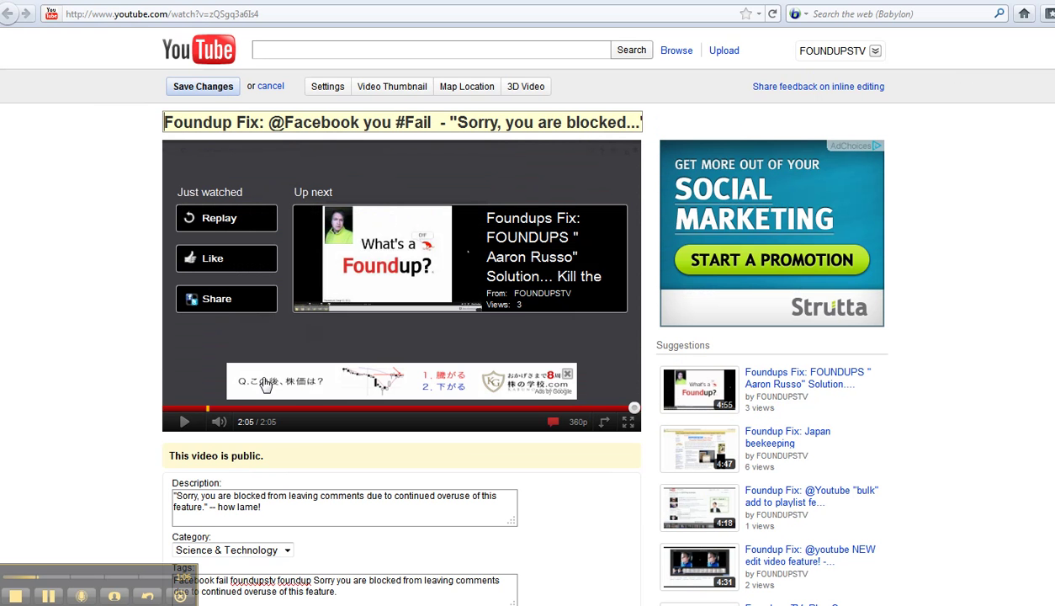
left_click(213, 88)
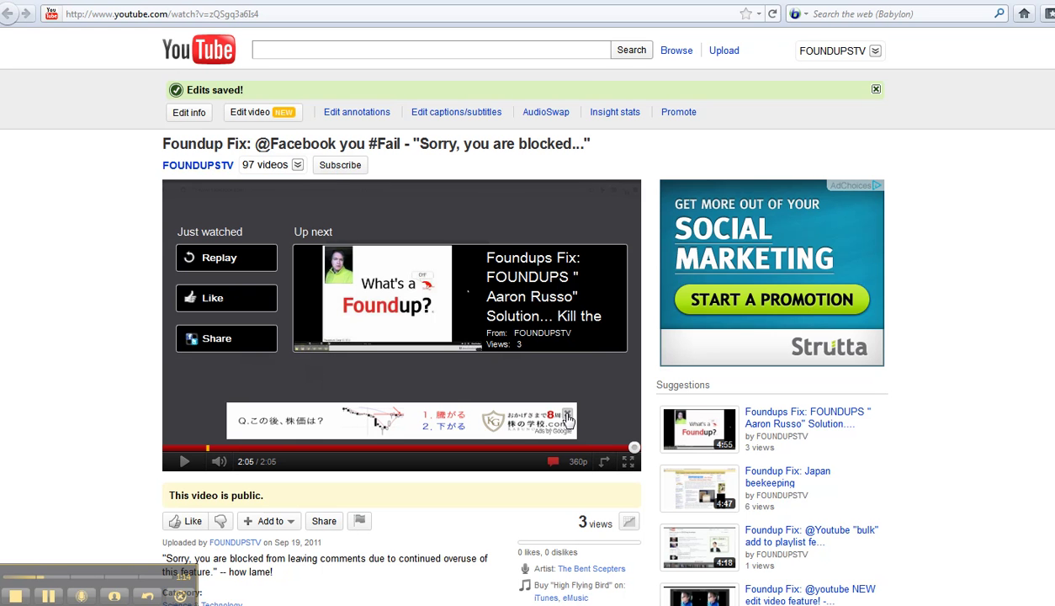
Dismiss the overlay ad and re-save Advertisements as 'Do not allow advertisements'.
left_click(568, 417)
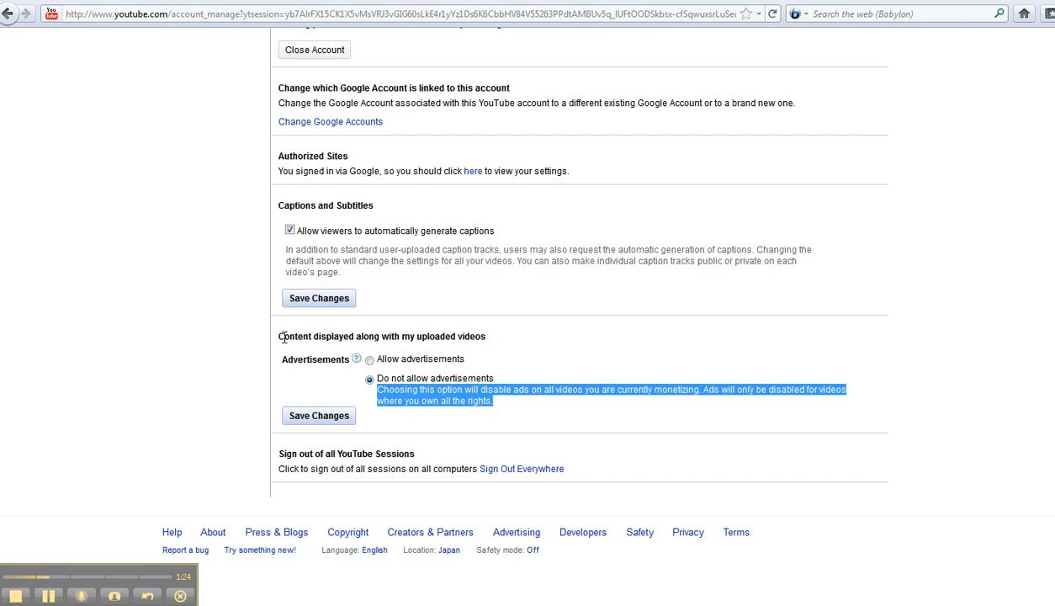
mouse_move(280, 336)
left_mouse_down()
mouse_move(483, 348)
mouse_move(489, 336)
left_mouse_up()
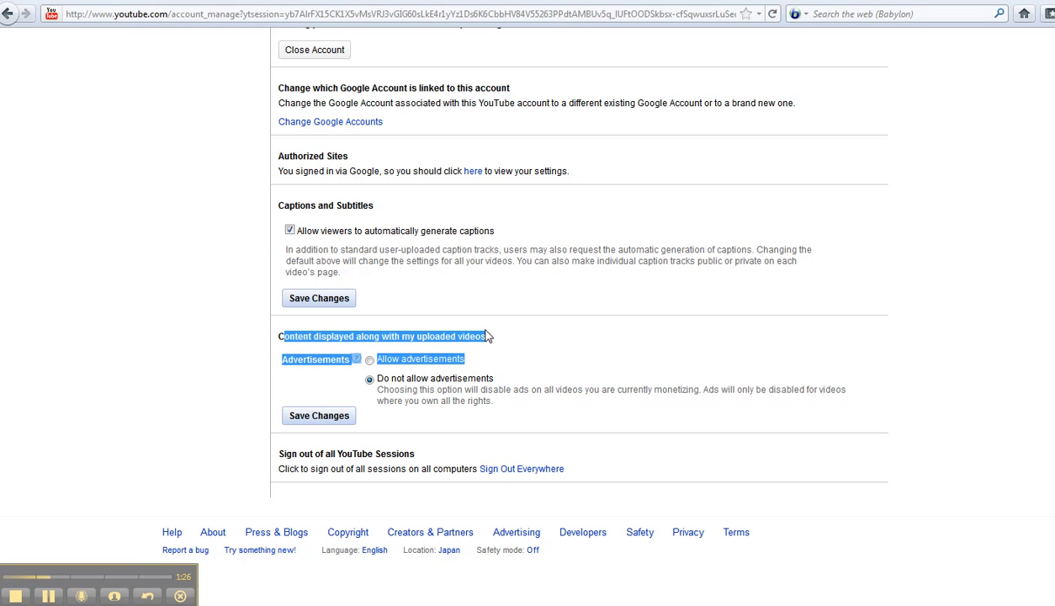
double_click(314, 358)
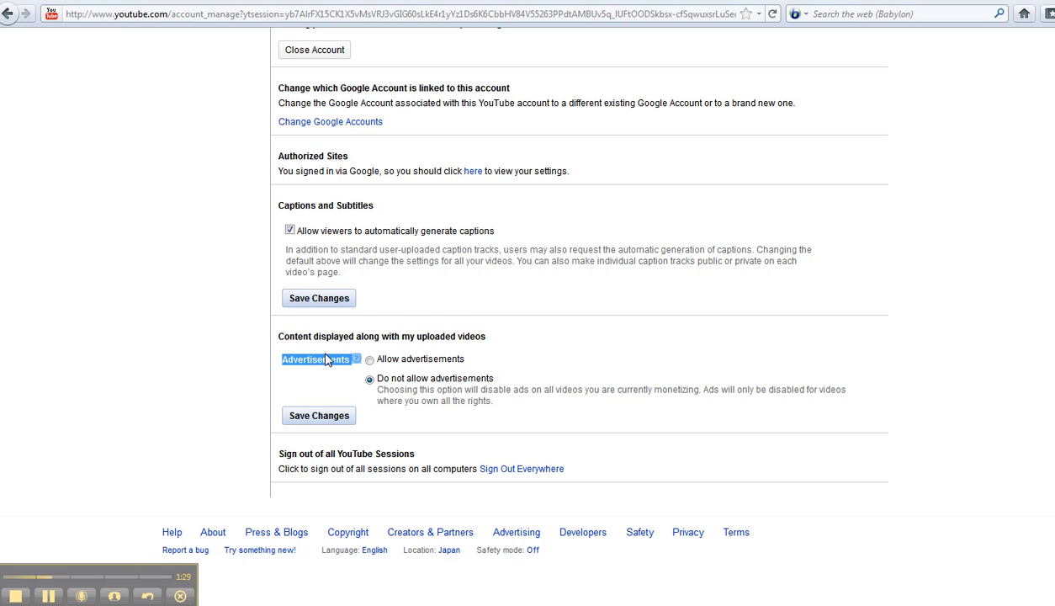
left_click(327, 422)
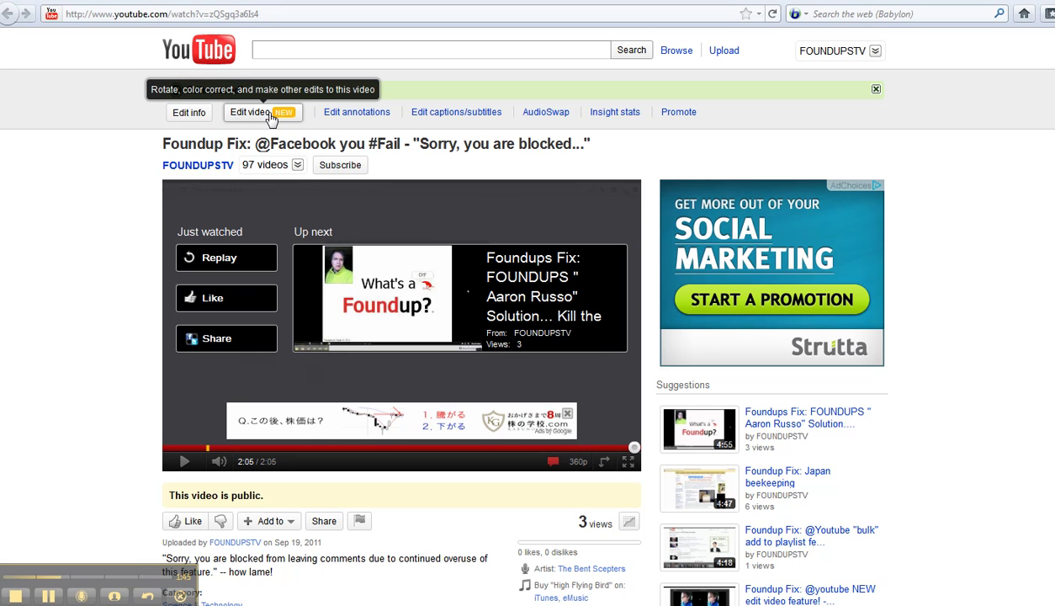
Open the Facebook #Fail video editor, pause its Quick Preview, and go to the Advertising page.
left_click(280, 119)
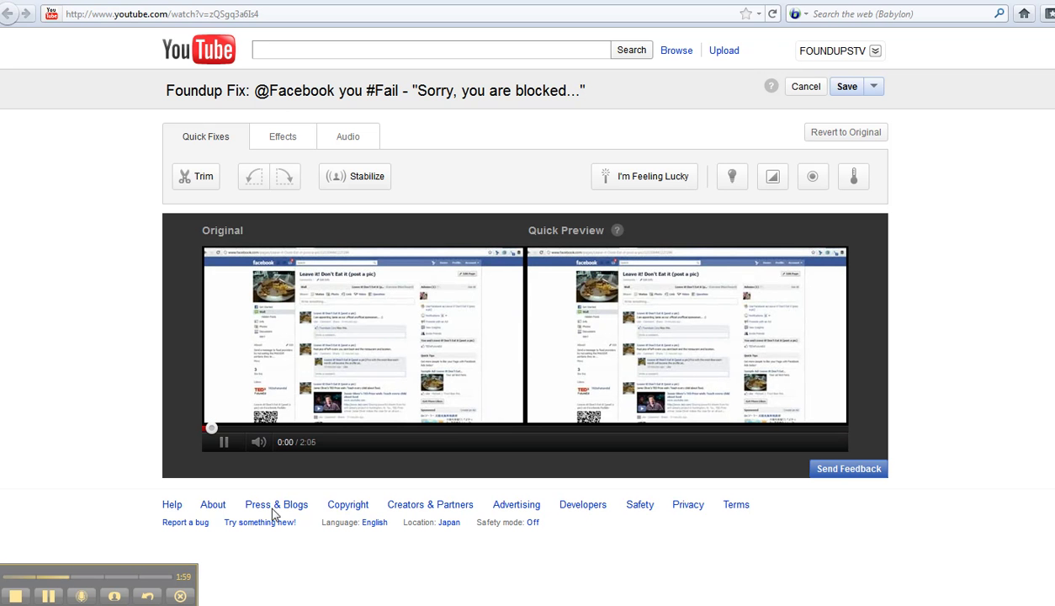
left_click(225, 443)
left_click(526, 507)
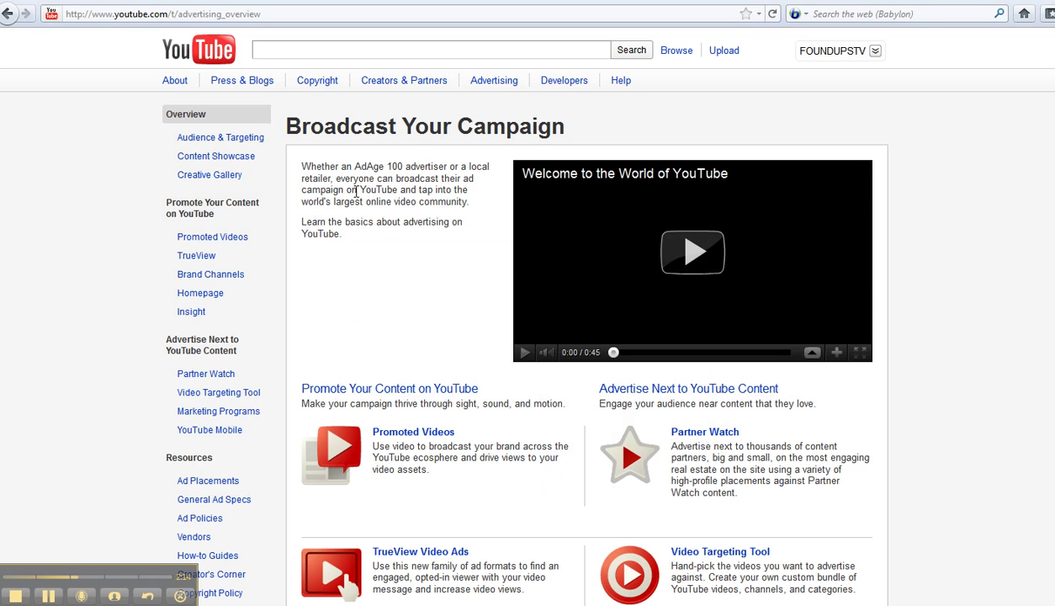
Scroll down and back up through the 'Broadcast Your Campaign' advertising overview page.
scroll(425, 353, "down", 2)
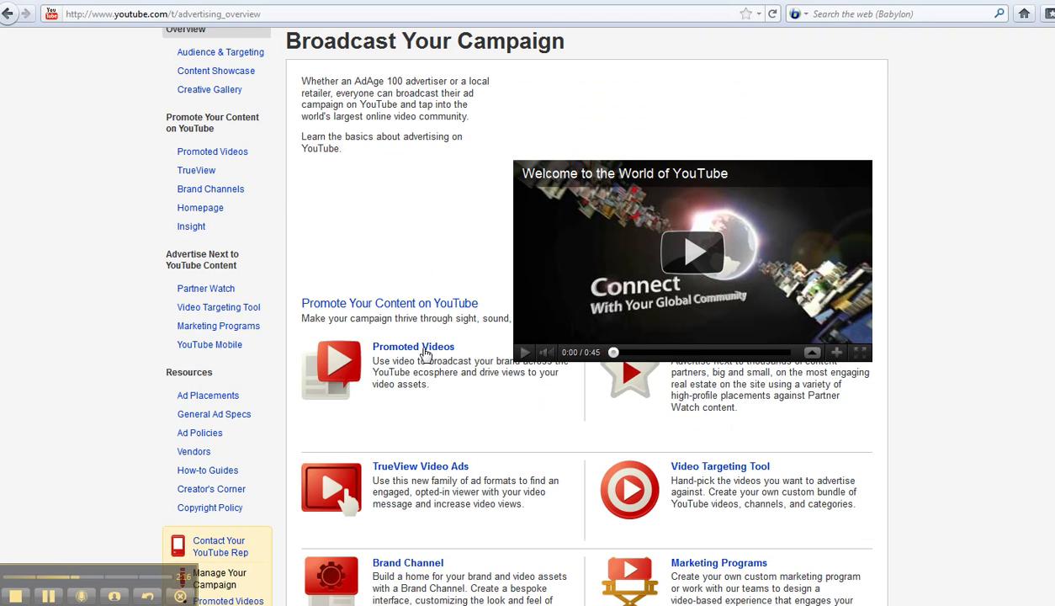
scroll(425, 353, "up", 2)
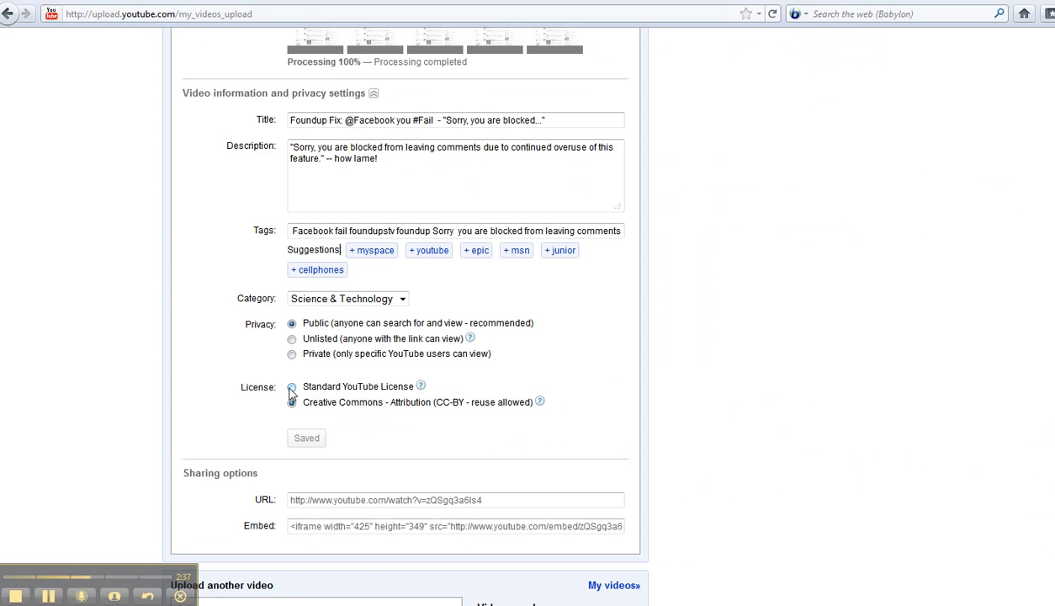
Switch the upload's license from Creative Commons to Standard YouTube License and save.
left_click(292, 390)
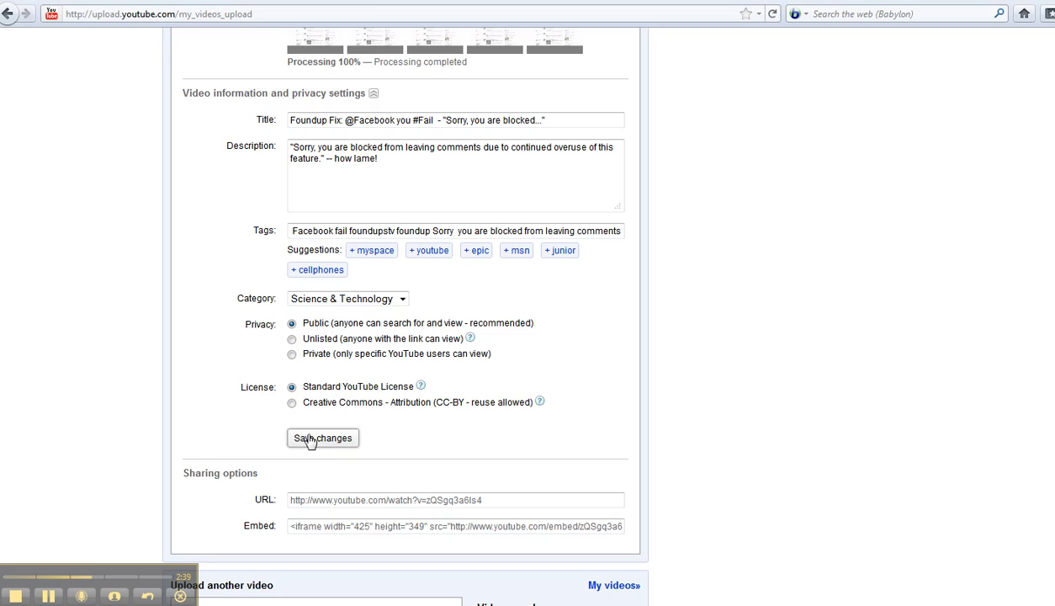
left_click(322, 441)
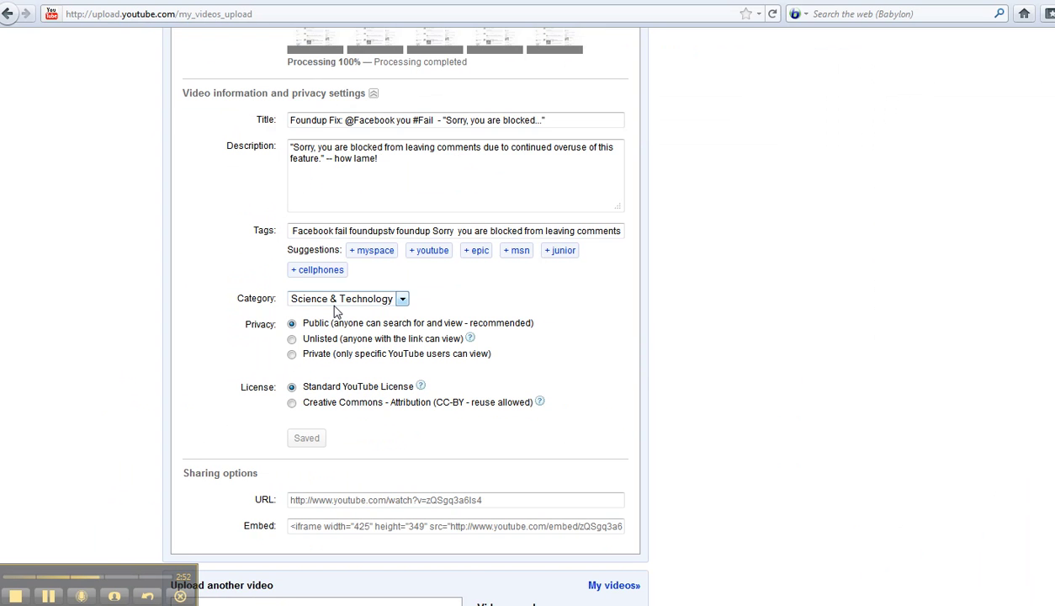
scroll(334, 311, "up", 5)
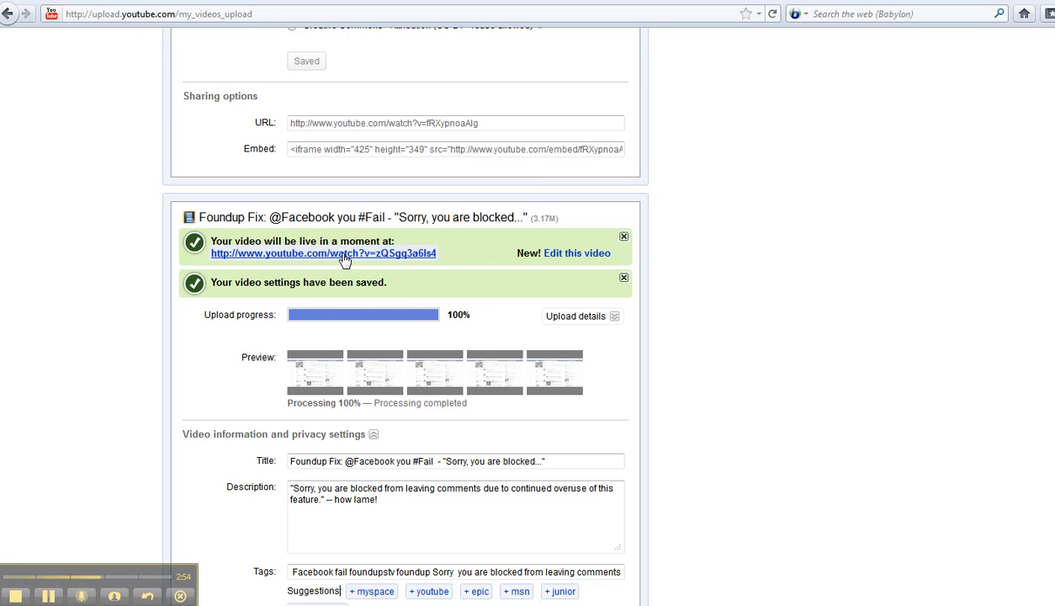
Open the 'Your video will be live' watch link in a new tab and load it.
right_click(368, 262)
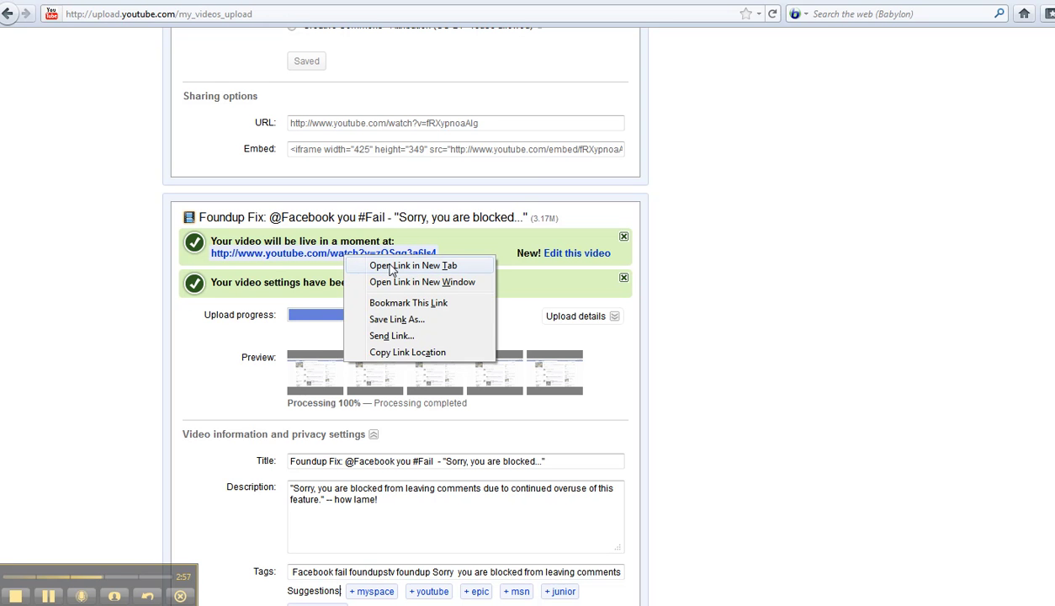
left_click(389, 270)
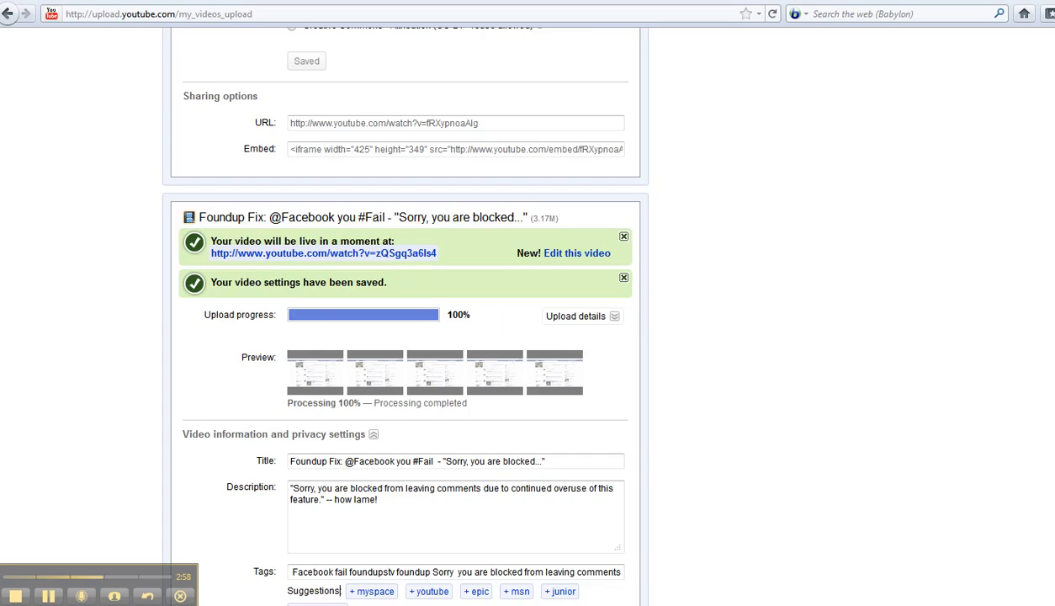
type("http://www.youtube.com/watch?v=zQSgq3a6Is4")
key("Return")
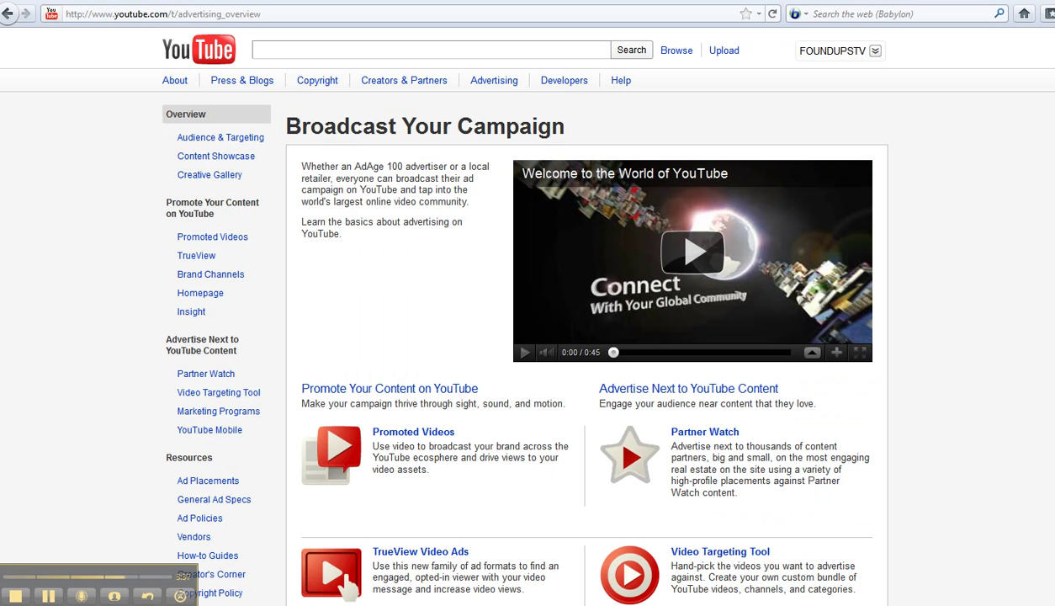
Go back to the watch page, reload it with F5, and replay from 0:07 checking for ads.
left_click(9, 14)
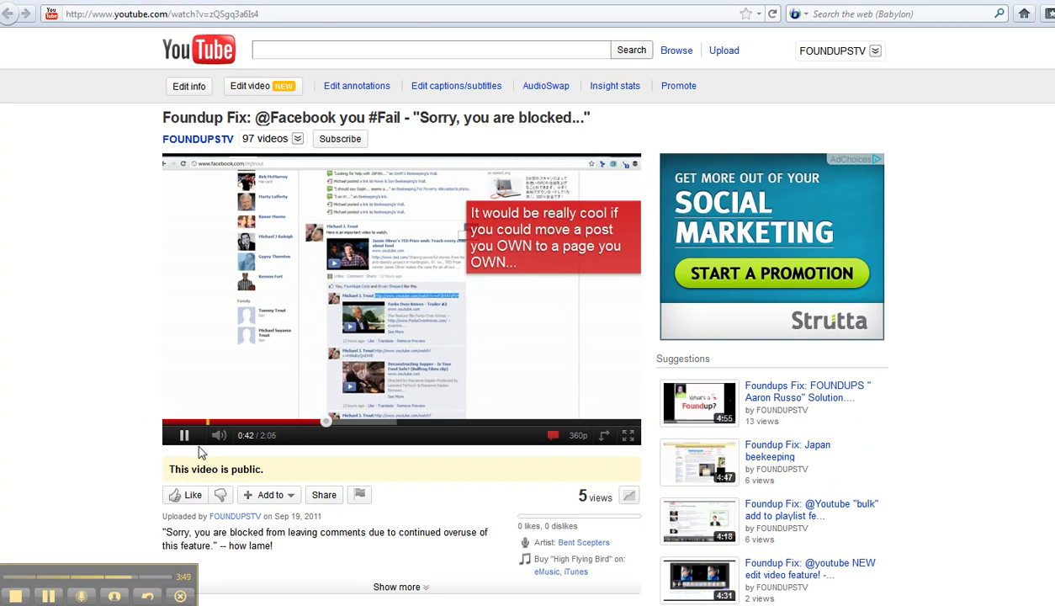
left_click(182, 438)
key("F5")
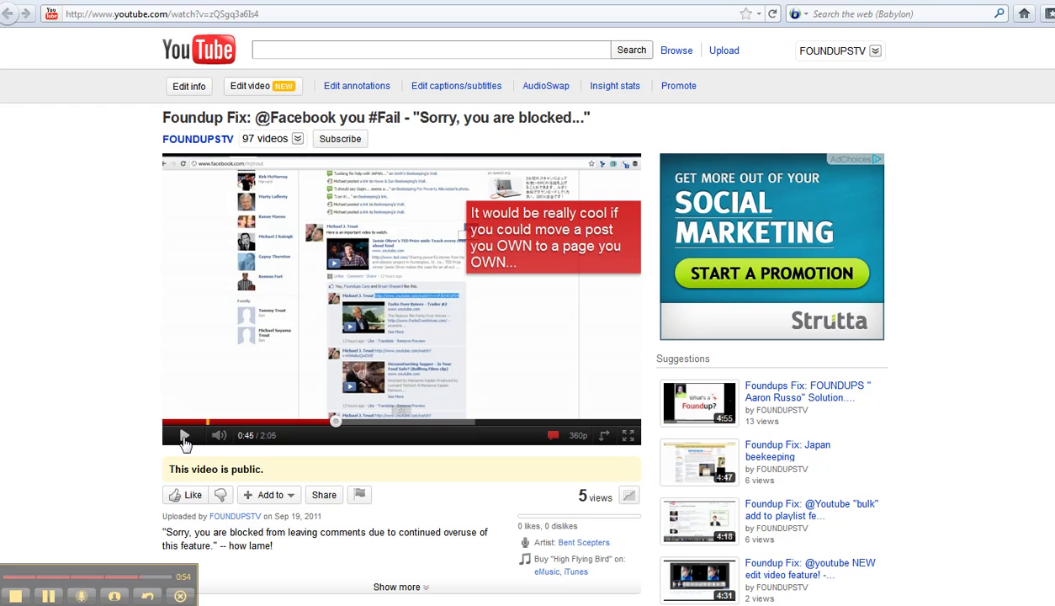
left_click(184, 438)
left_click(185, 439)
left_click(187, 421)
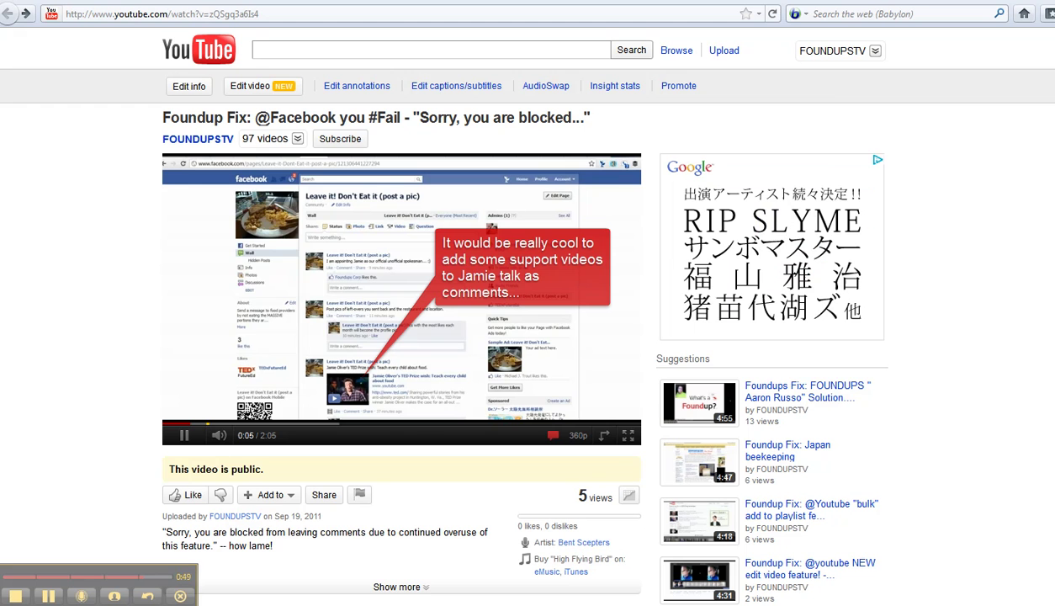
left_click(184, 435)
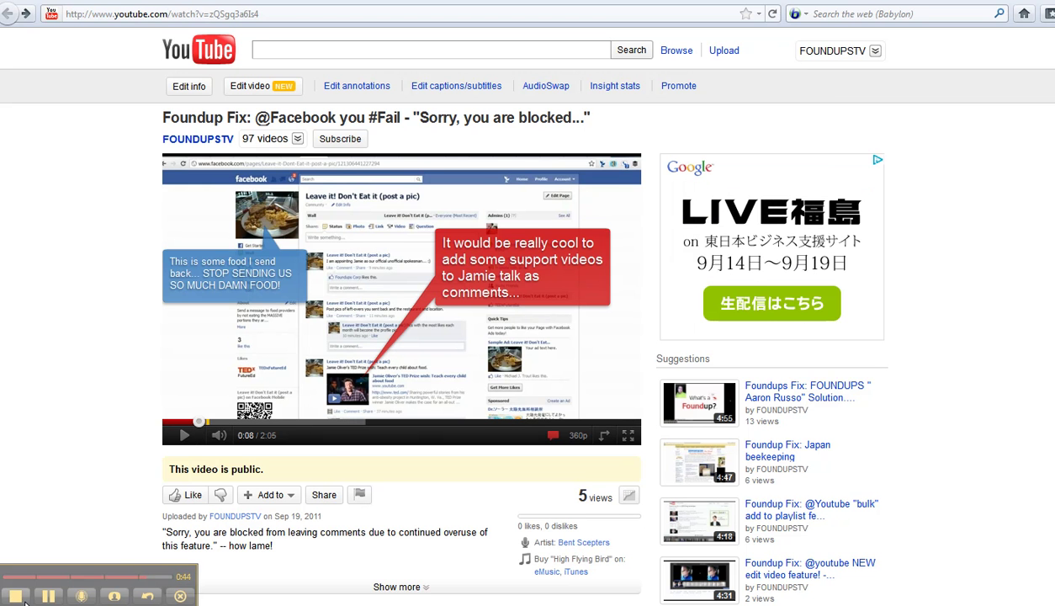